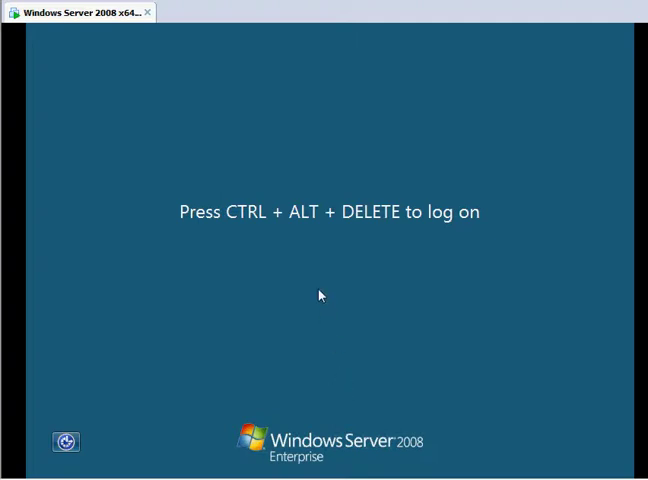
Send Ctrl+Alt+Delete to the VM to bring up the account choices.
{"action": "key", "text": "ctrl+alt+Delete"}
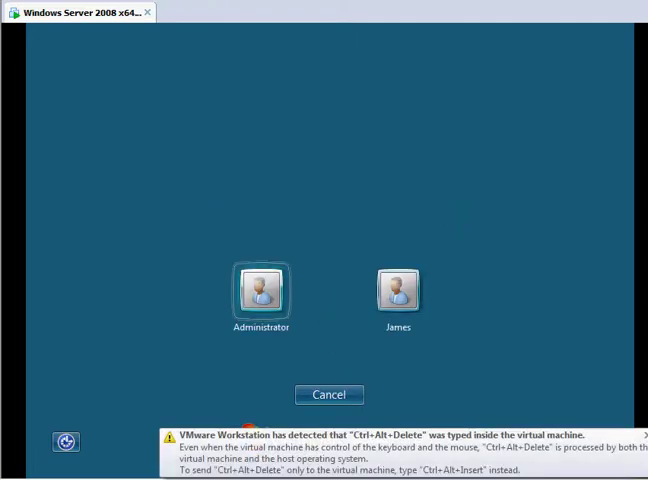
Log on with the second account and view the automatic updating options twice without changes.
{"action": "left_click", "coordinate": [405, 295]}
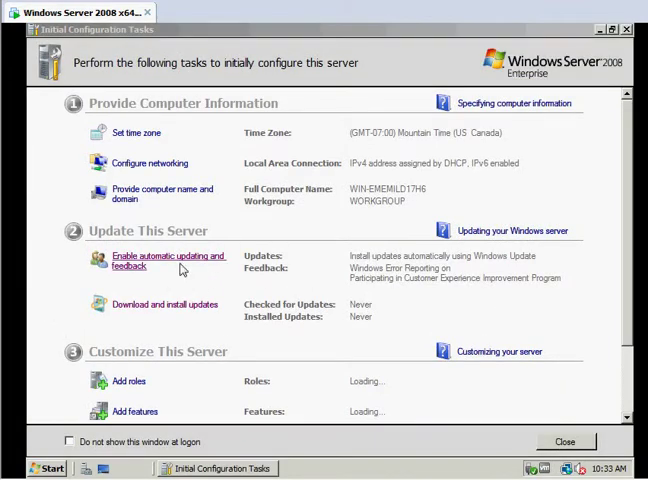
{"action": "left_click", "coordinate": [168, 258]}
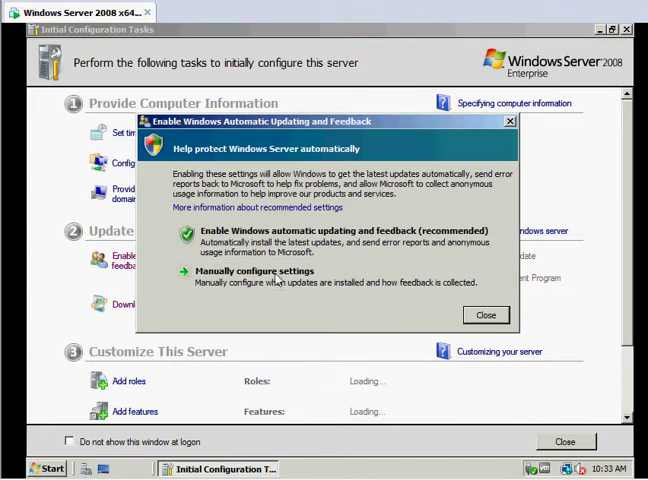
{"action": "left_click", "coordinate": [243, 248]}
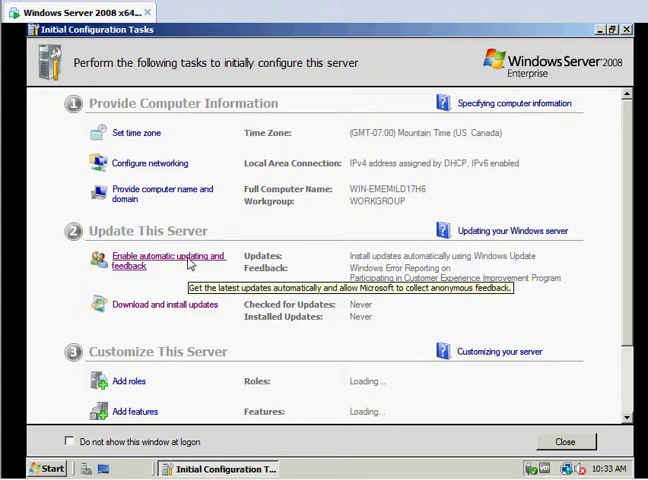
{"action": "left_click", "coordinate": [189, 263]}
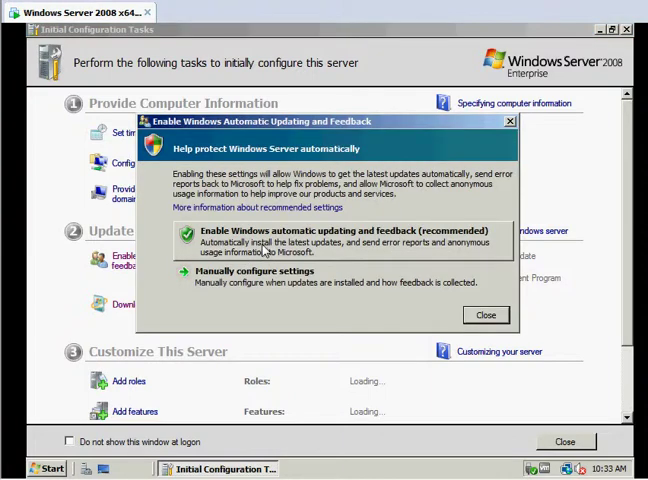
{"action": "left_click", "coordinate": [267, 247]}
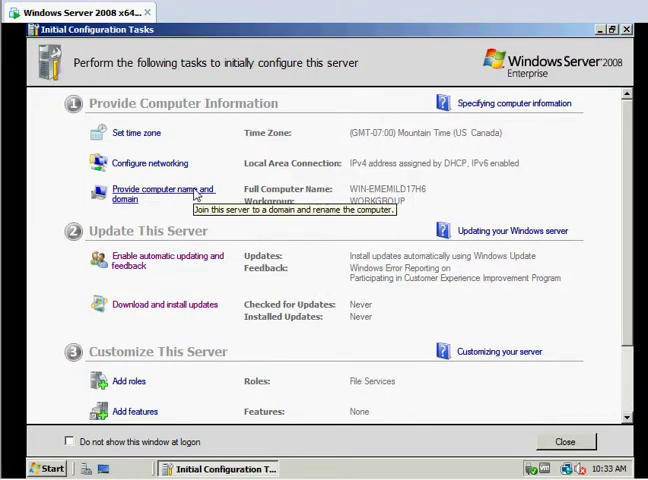
In Windows Update settings, choose 'Download updates but let me choose whether to install them'.
{"action": "left_click", "coordinate": [193, 305]}
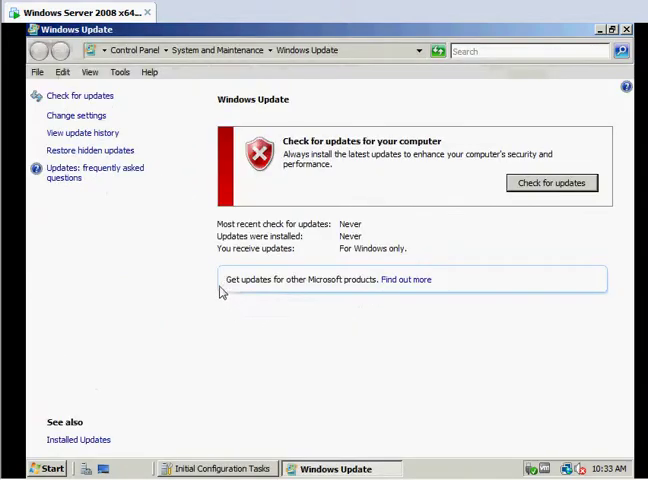
{"action": "left_click", "coordinate": [76, 115]}
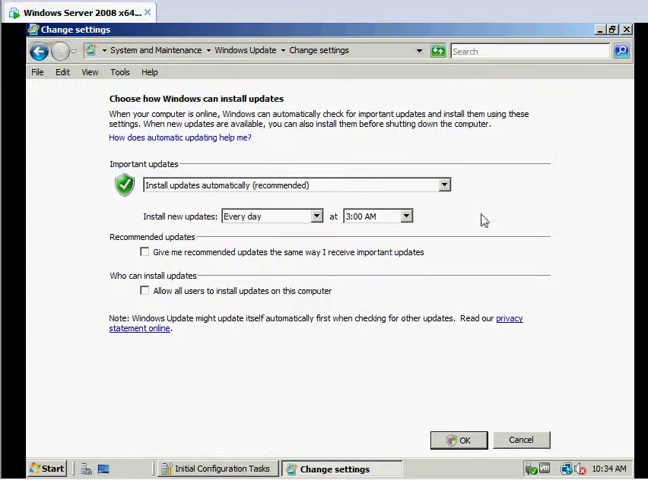
{"action": "left_click", "coordinate": [444, 186]}
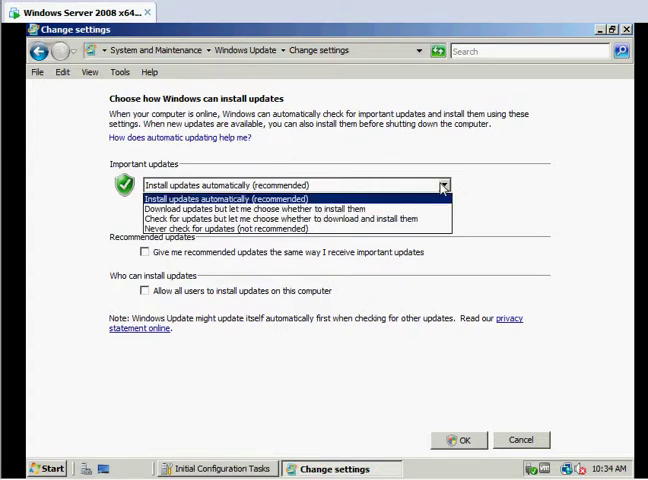
{"action": "left_click", "coordinate": [380, 209]}
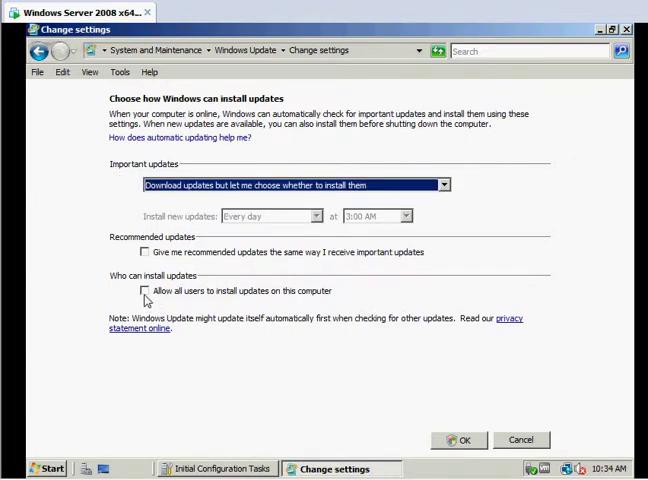
Allow all users to install updates and include recommended updates, then confirm through UAC.
{"action": "left_click", "coordinate": [145, 291]}
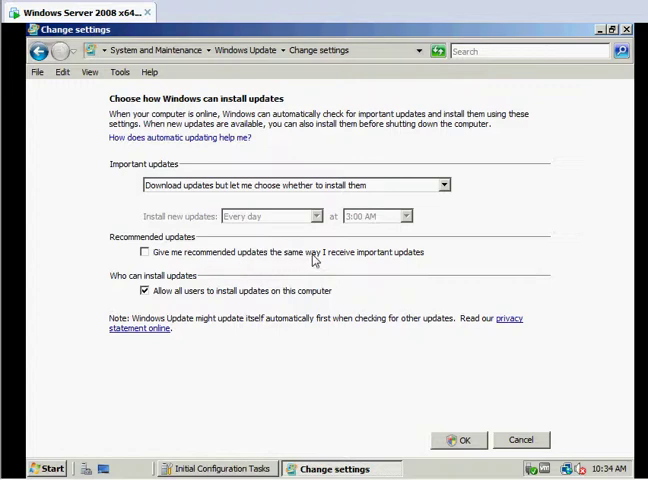
{"action": "left_click", "coordinate": [144, 253]}
{"action": "left_click", "coordinate": [459, 440]}
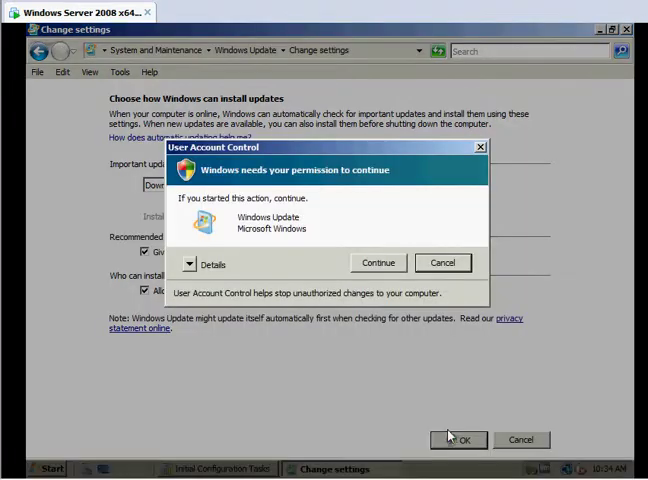
{"action": "left_click", "coordinate": [378, 263]}
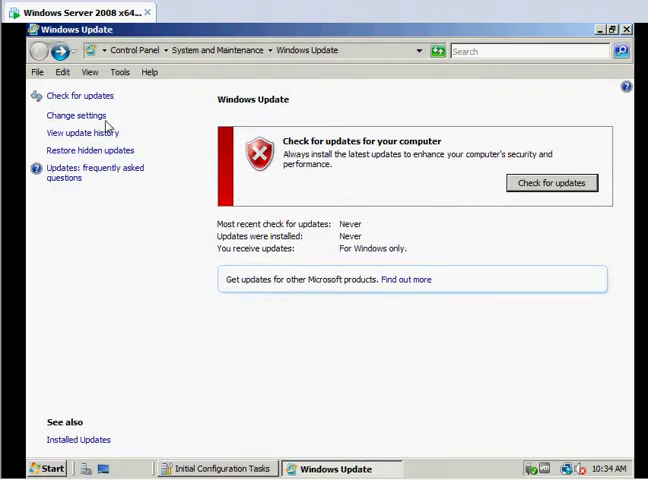
Confirm the download-only setting is unchanged and start checking for available updates.
{"action": "left_click", "coordinate": [77, 115]}
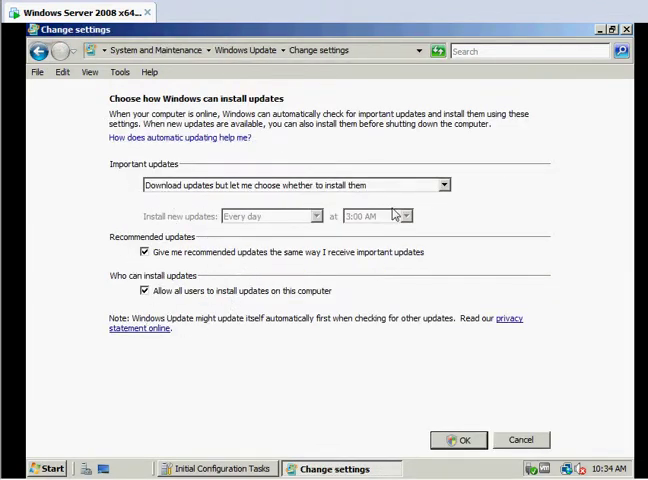
{"action": "left_click", "coordinate": [460, 440]}
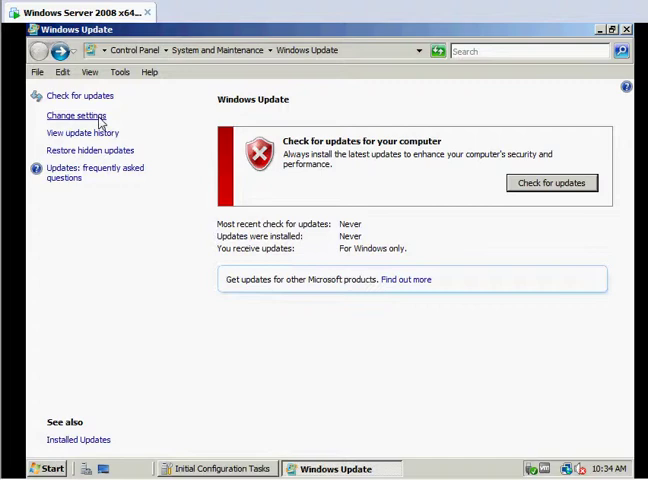
{"action": "left_click", "coordinate": [552, 183]}
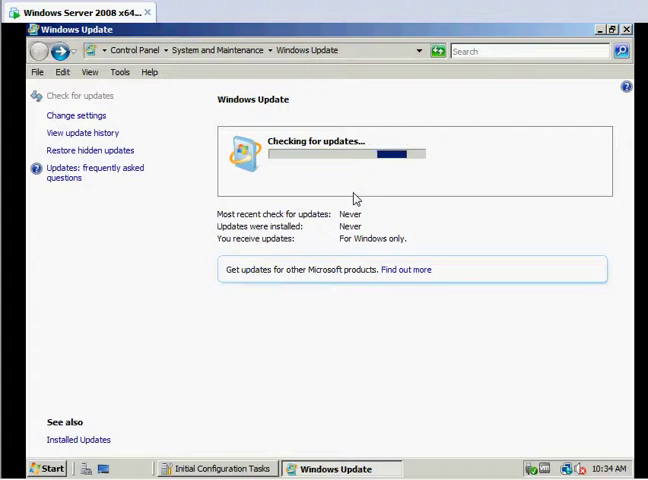
Close Windows Update, turn on recommended automatic updating, and reopen Windows Update.
{"action": "left_click", "coordinate": [630, 30]}
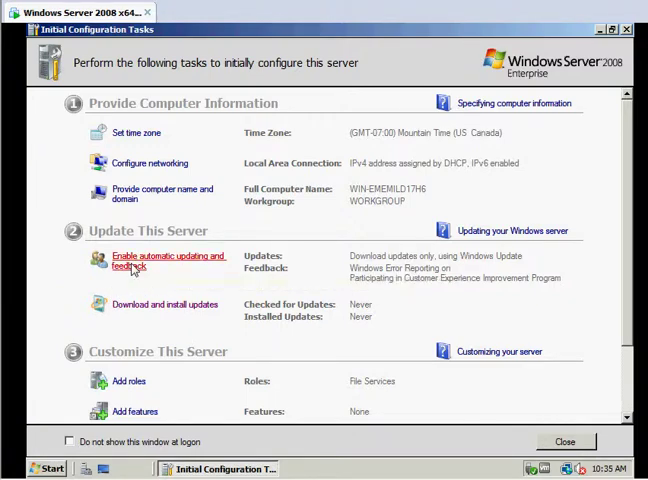
{"action": "left_click", "coordinate": [133, 266]}
{"action": "left_click", "coordinate": [257, 241]}
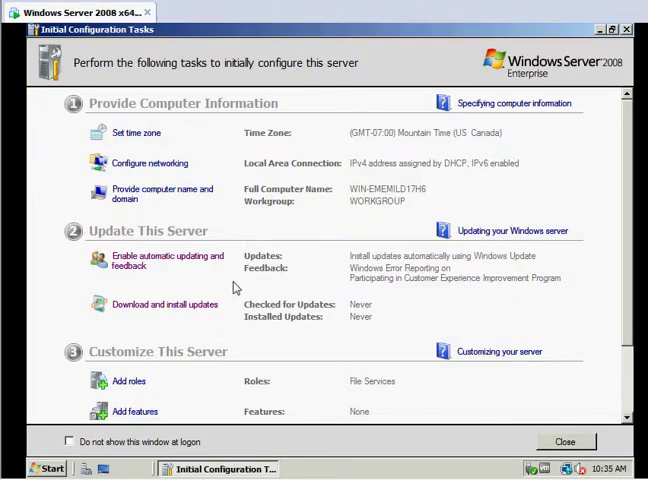
{"action": "left_click", "coordinate": [164, 304]}
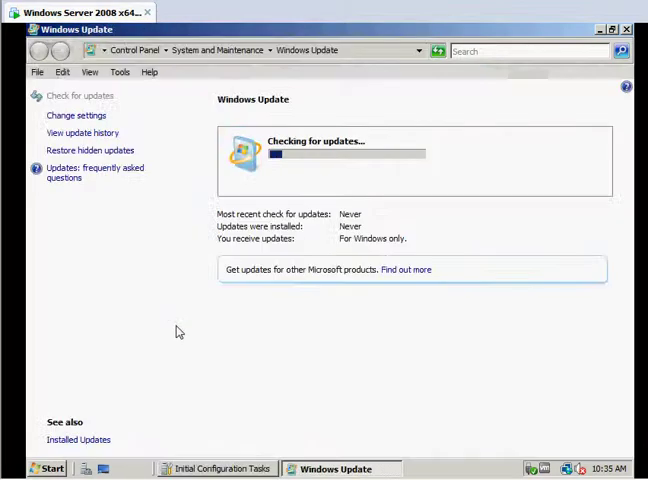
Set important updates to download-only with user-chosen installation, confirm through UAC, and close Windows Update.
{"action": "left_click", "coordinate": [77, 116]}
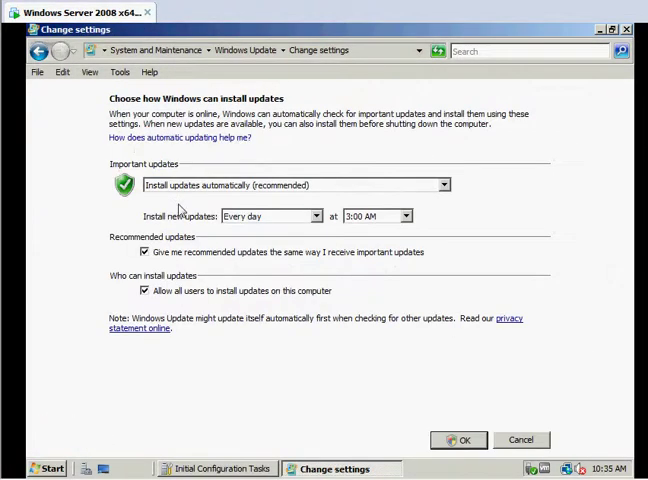
{"action": "left_click", "coordinate": [443, 186]}
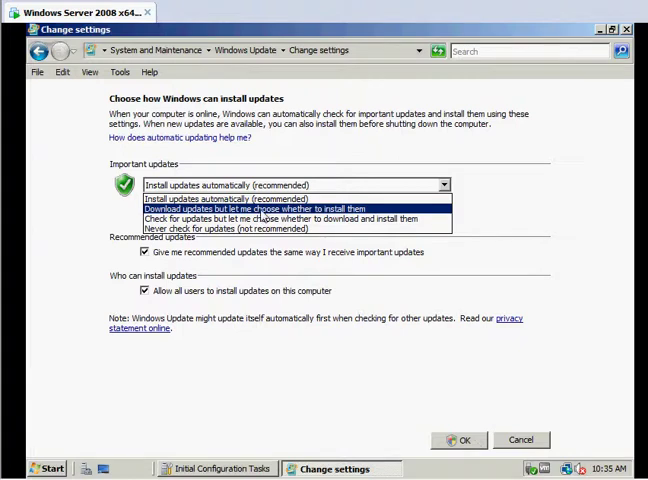
{"action": "left_click", "coordinate": [268, 209]}
{"action": "left_click", "coordinate": [460, 440]}
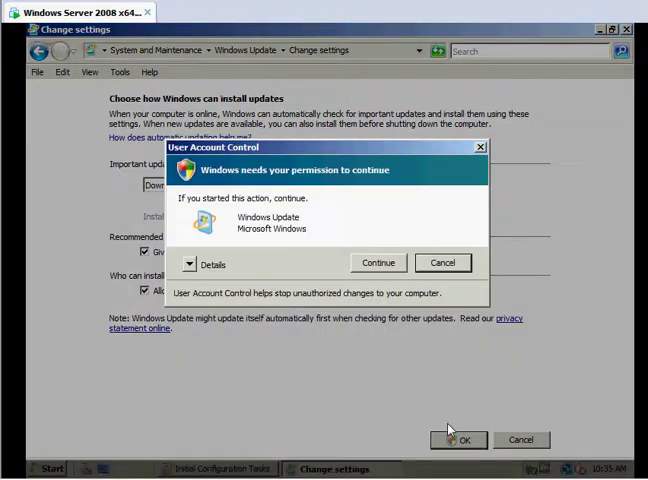
{"action": "left_click", "coordinate": [378, 263]}
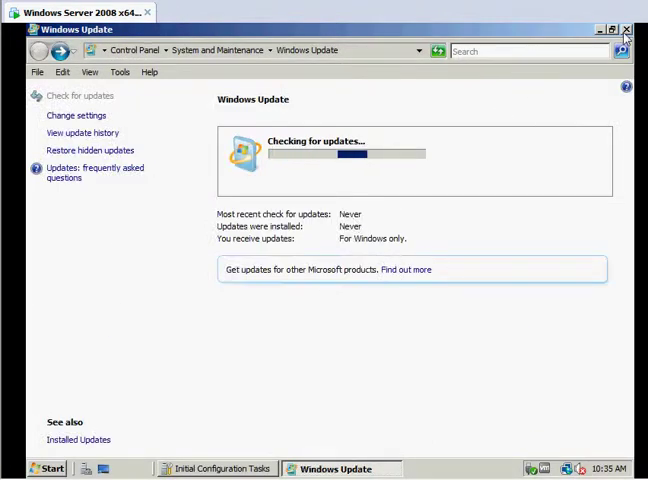
{"action": "left_click", "coordinate": [626, 30]}
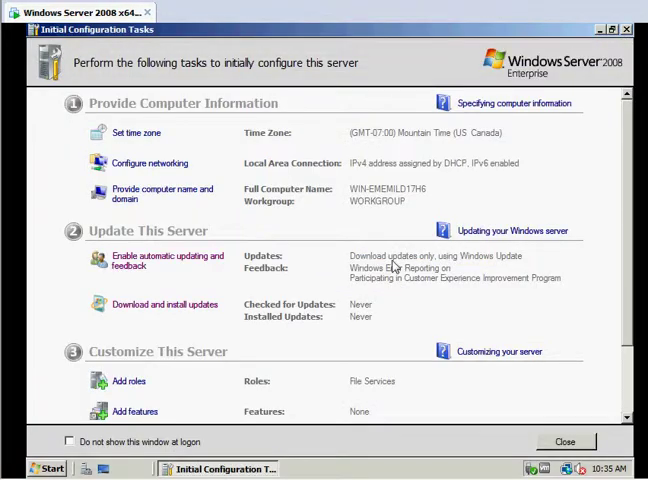